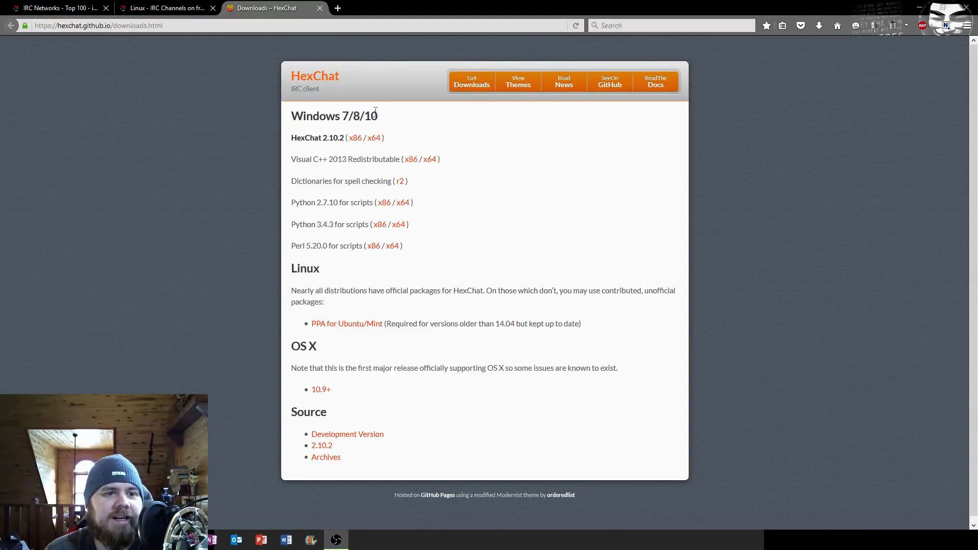
Download the x64 Windows installer of HexChat 2.10.2, launch it and allow it to make changes to the PC.
click(375, 138)
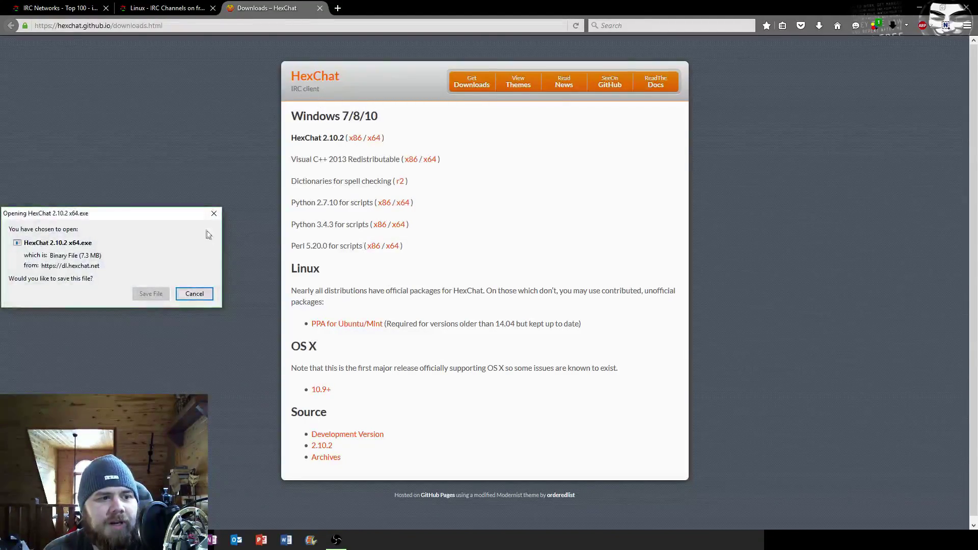
click(150, 293)
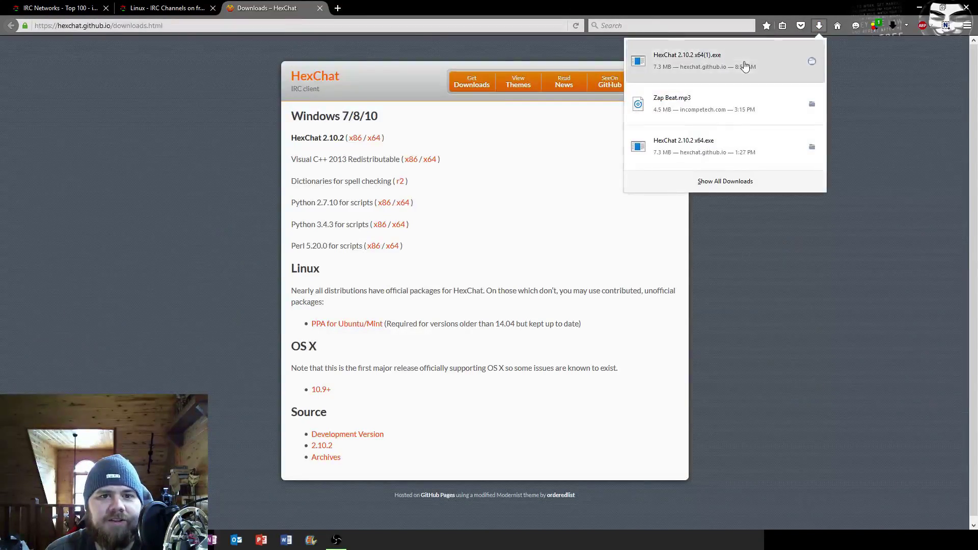
click(745, 66)
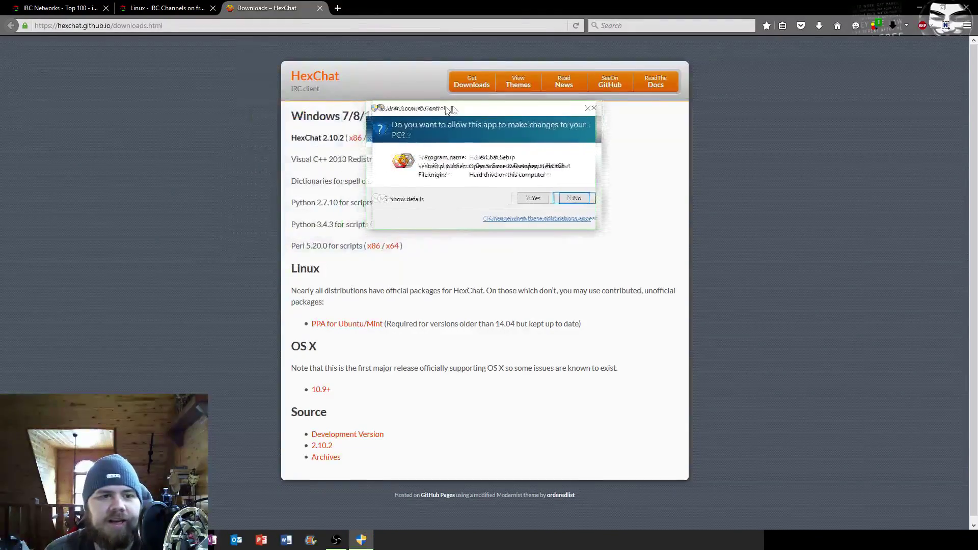
click(541, 197)
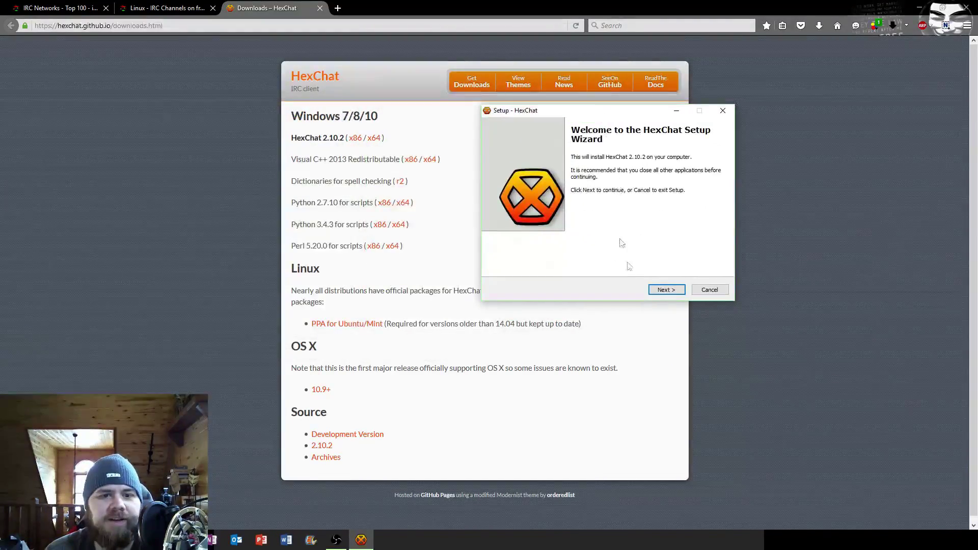
Start the setup wizard, accept the licence agreement and keep C:\Program Files\HexChat as the destination folder.
click(660, 289)
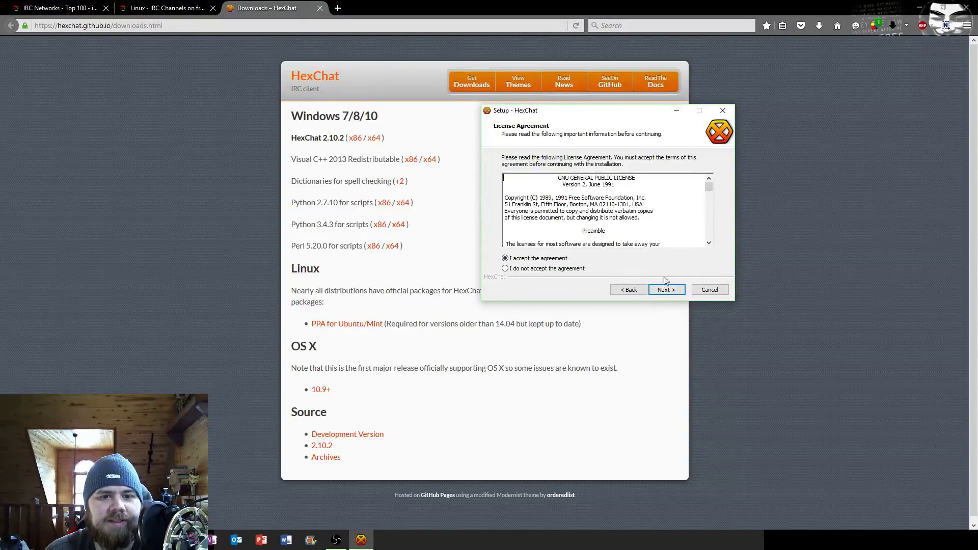
click(665, 285)
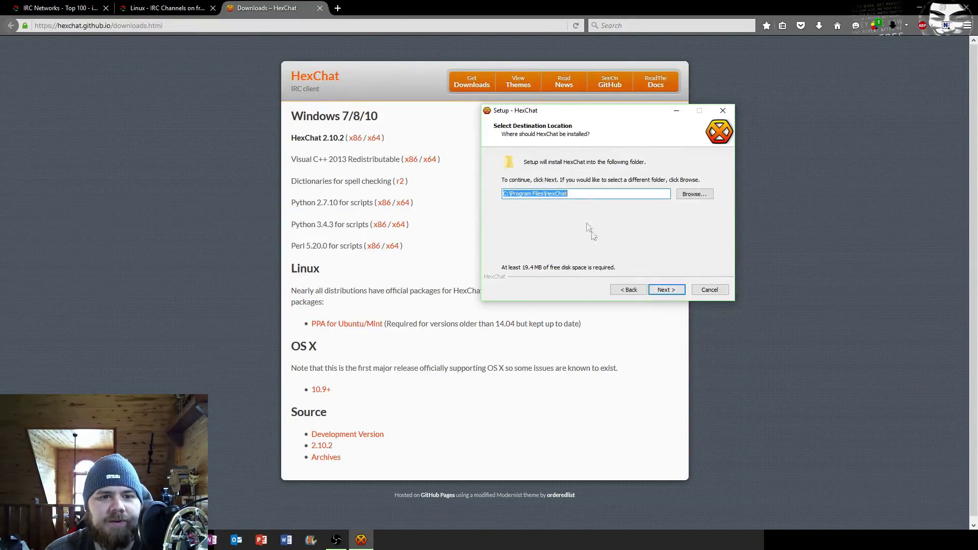
click(666, 289)
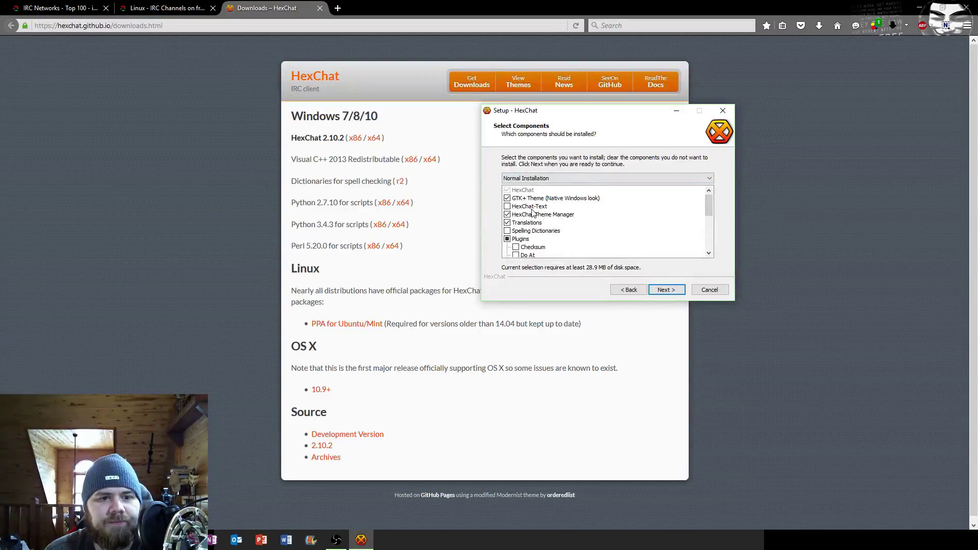
Add Spelling Dictionaries to the components being installed and continue to the additional tasks.
scroll(533, 211, down, 1)
scroll(532, 211, down, 2)
scroll(533, 211, up, 1)
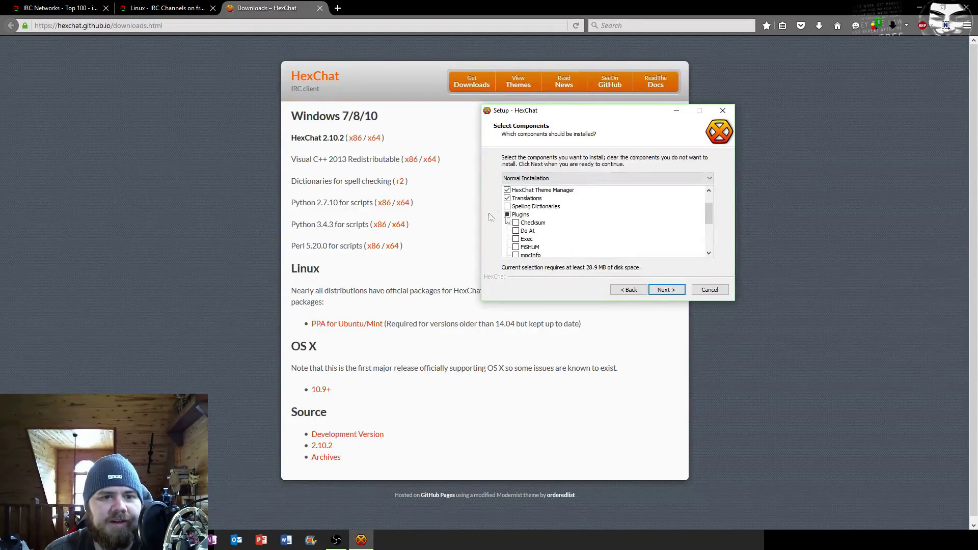
click(507, 206)
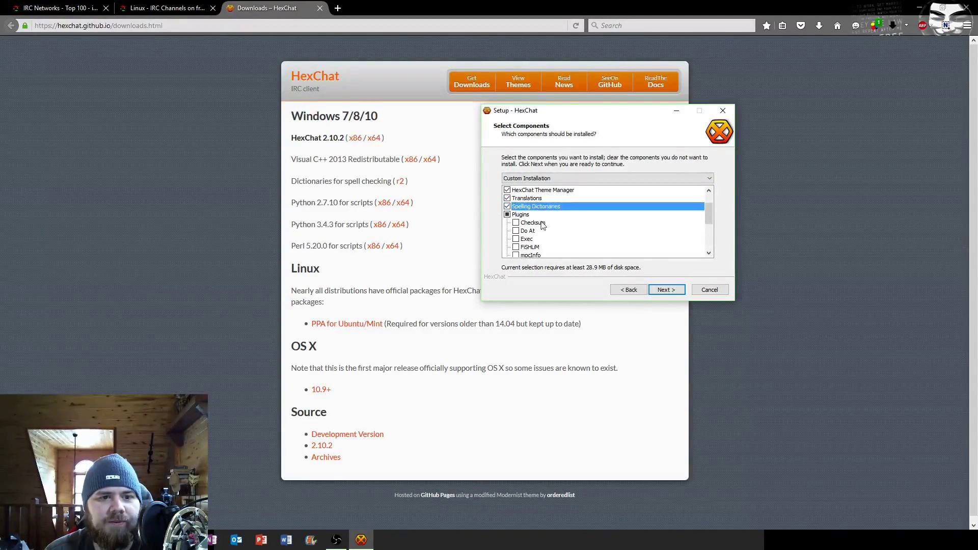
scroll(538, 201, down, 3)
scroll(534, 222, down, 5)
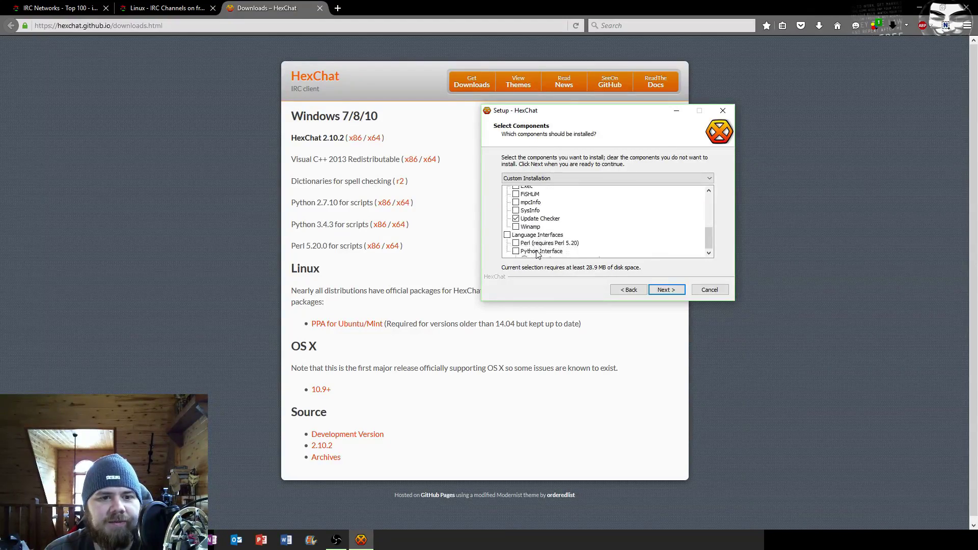
click(665, 291)
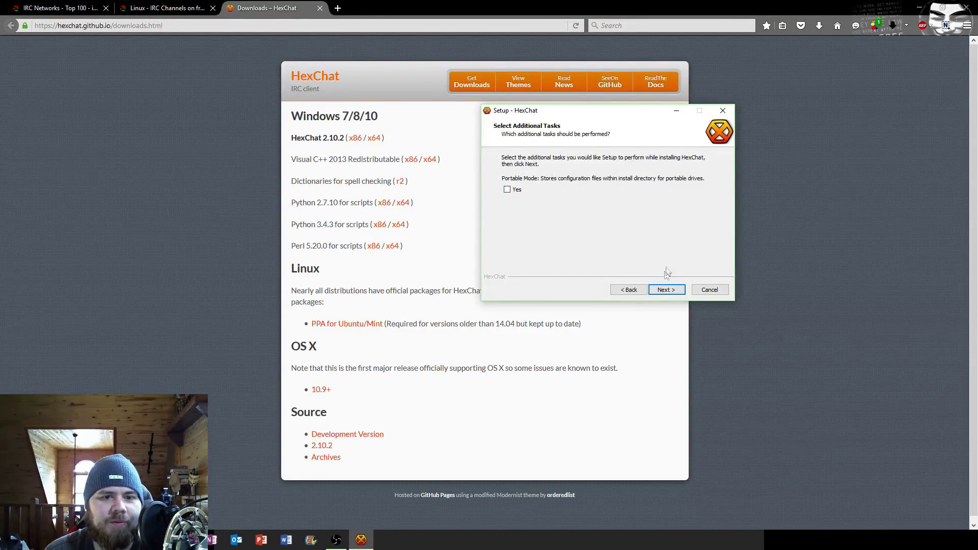
Install HexChat without portable mode and finish the wizard with HexChat set to run.
click(667, 290)
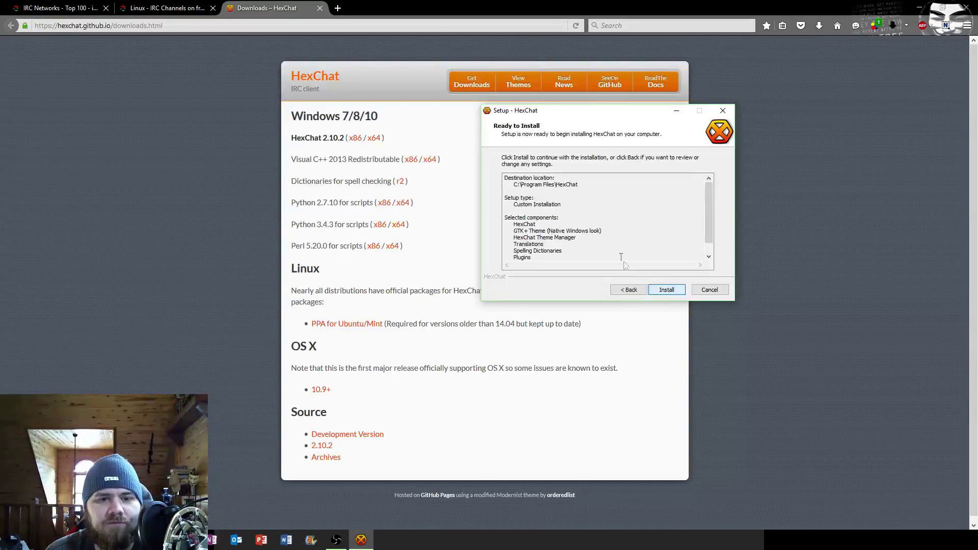
click(657, 291)
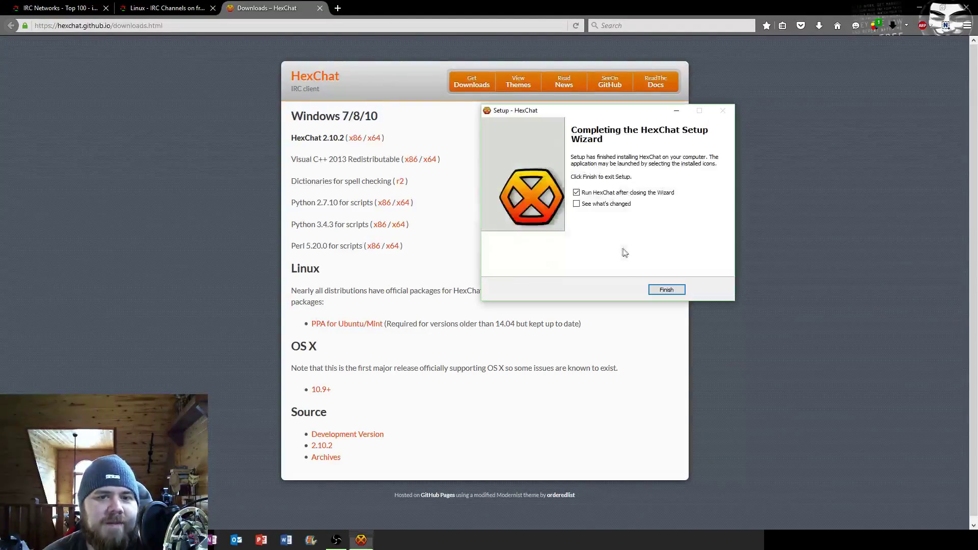
click(672, 283)
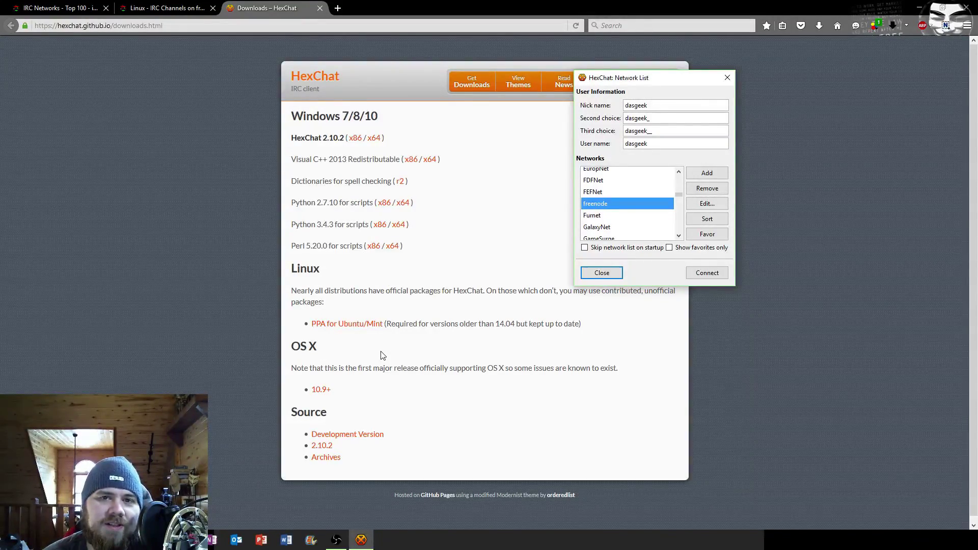
Switch back to the freenode channel search page in the browser and examine the channels listed for linux.
click(147, 6)
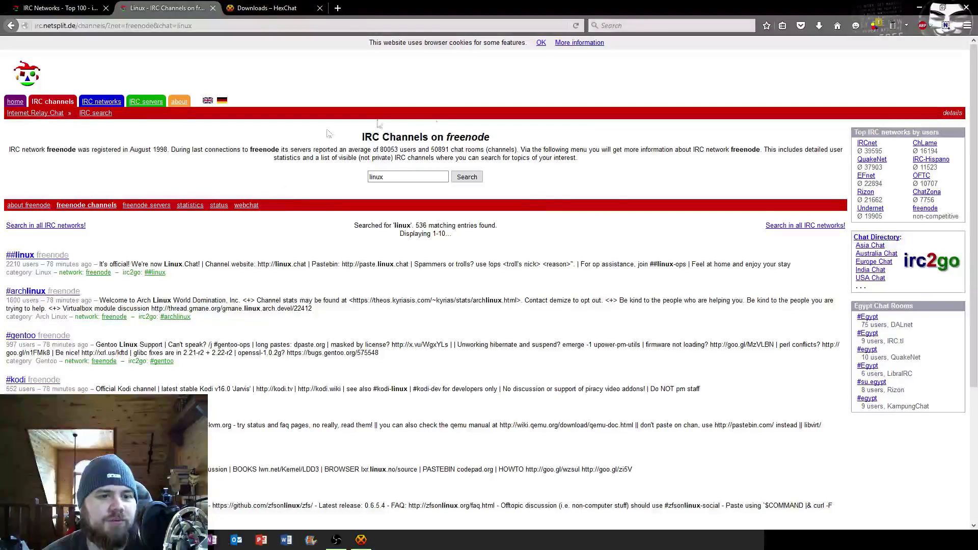
drag(433, 179, 317, 172)
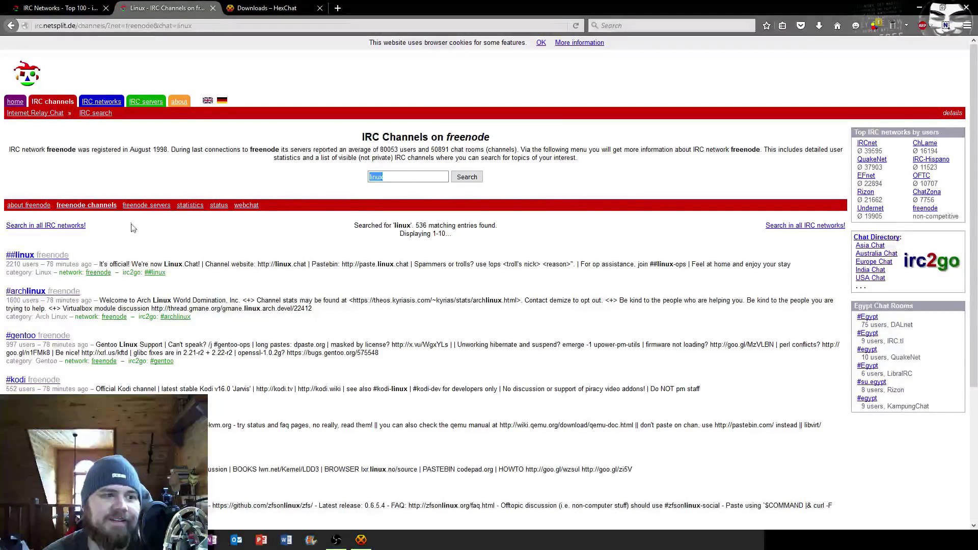
scroll(113, 165, down, 3)
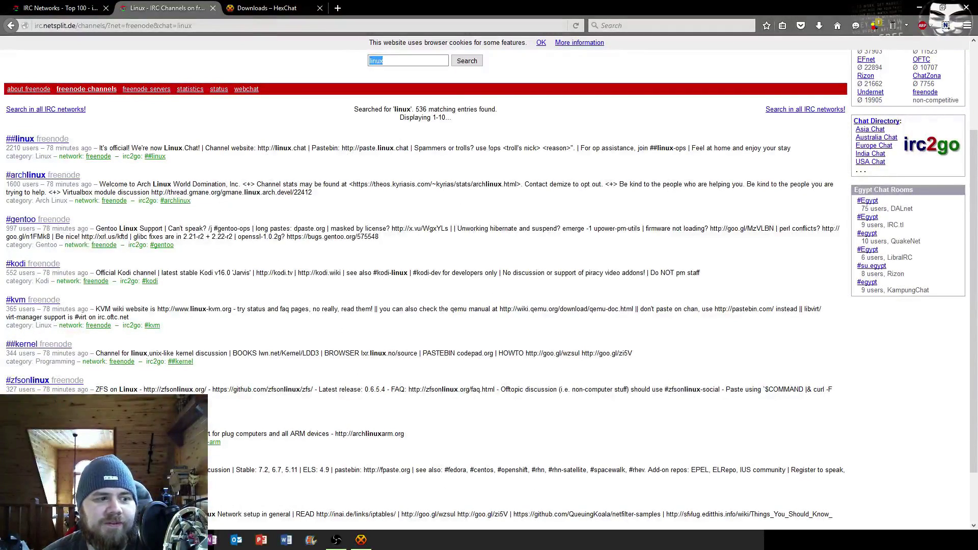
scroll(117, 370, down, 2)
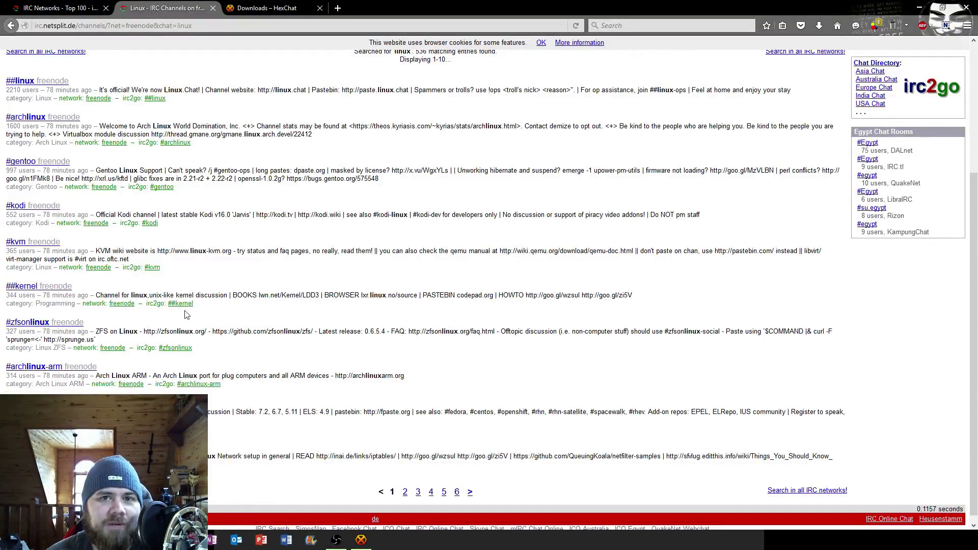
scroll(186, 314, up, 4)
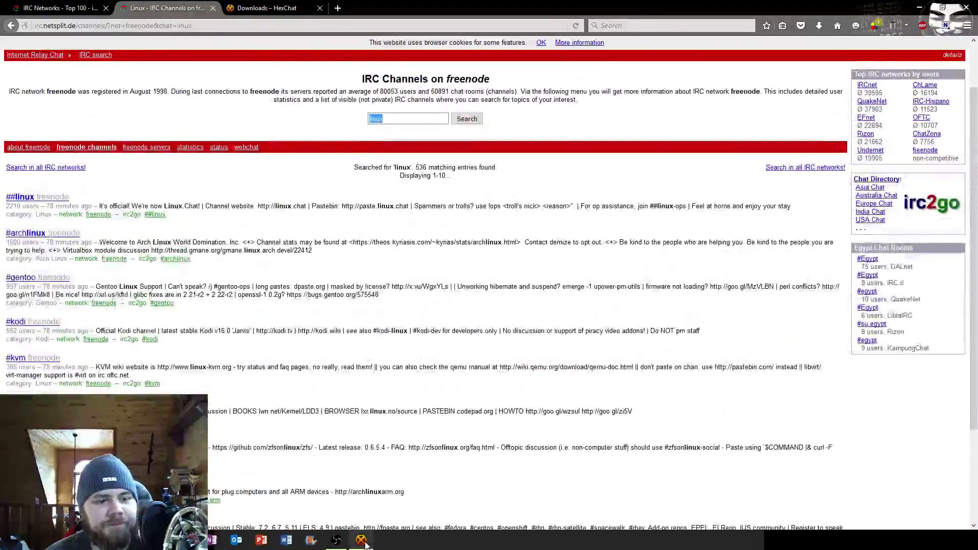
Switch to HexChat's network list and set the second choice nickname to dasgeekchannel.
click(362, 541)
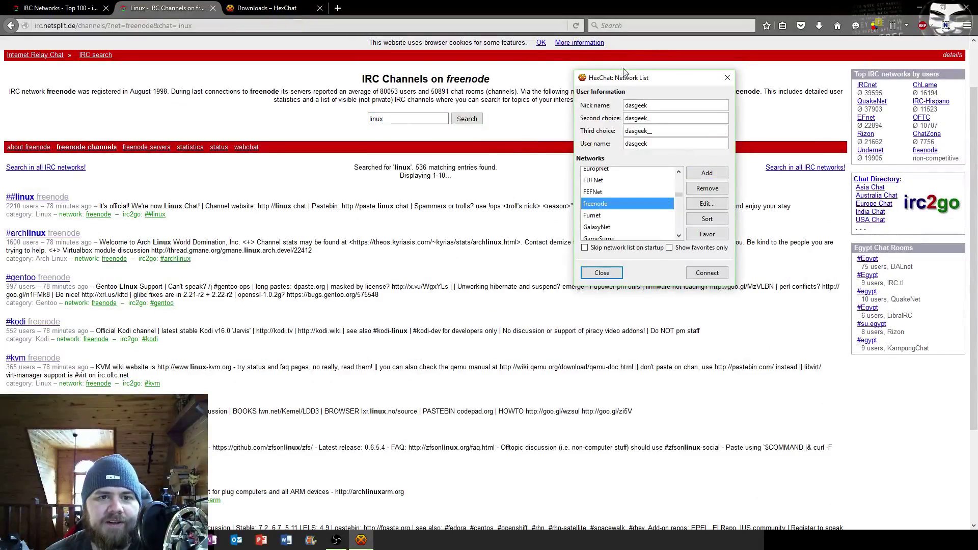
drag(632, 83, 484, 115)
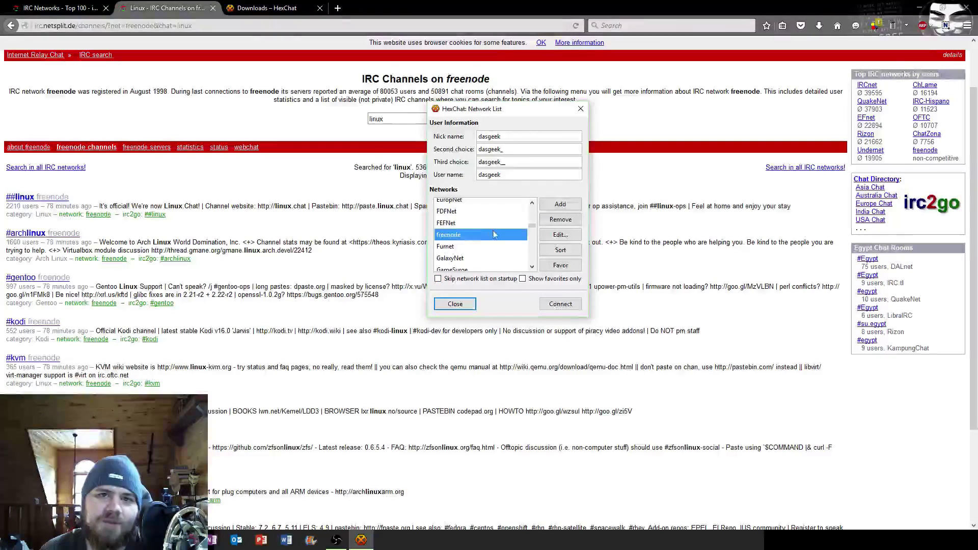
click(514, 135)
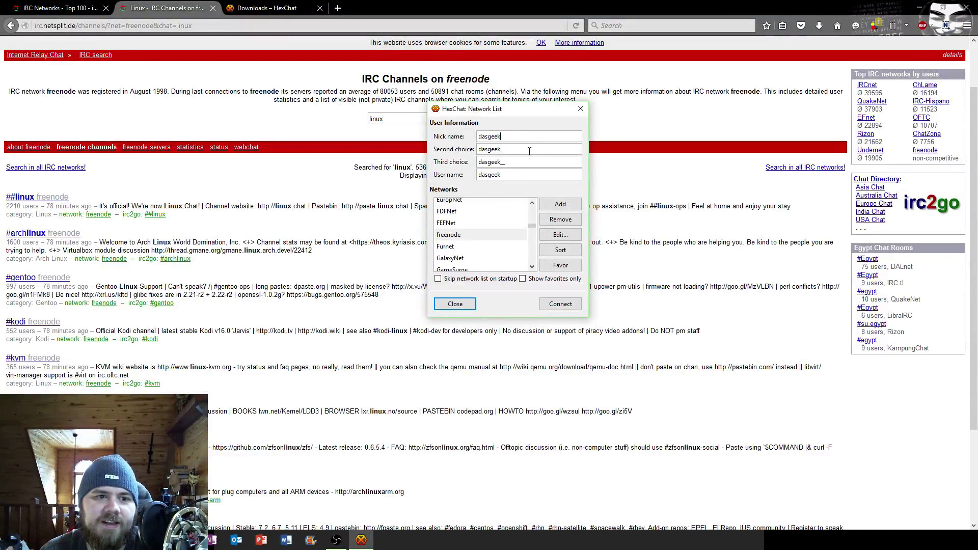
click(521, 176)
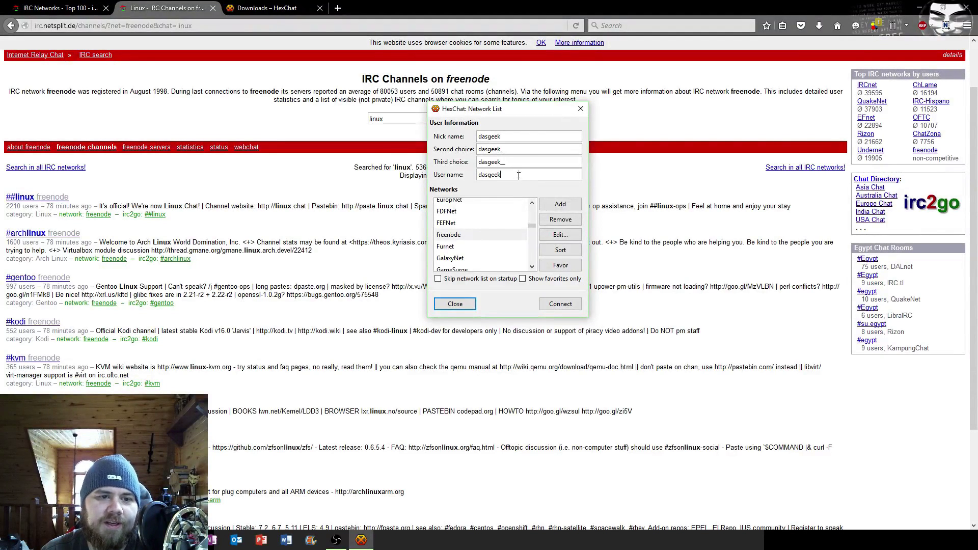
click(518, 149)
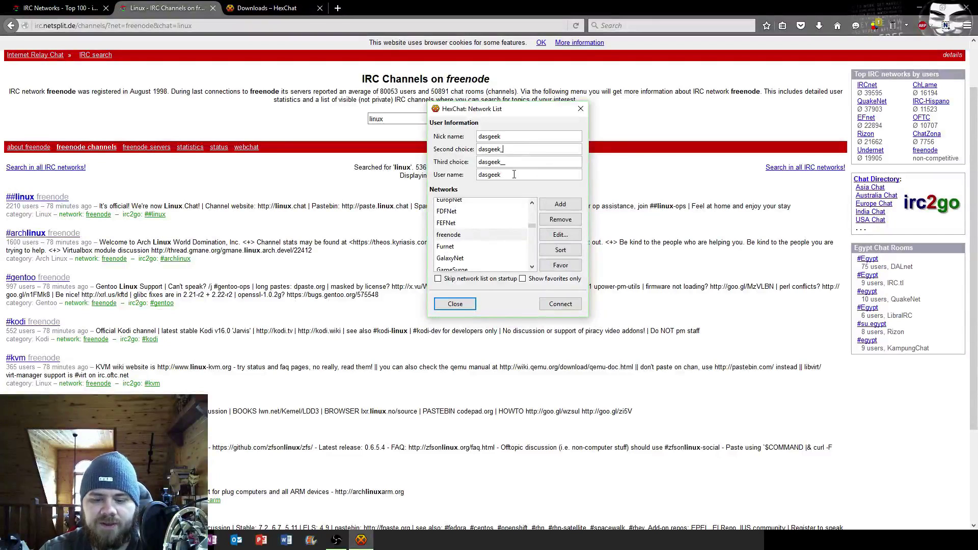
key(BackSpace)
text(channel)
key(Tab)
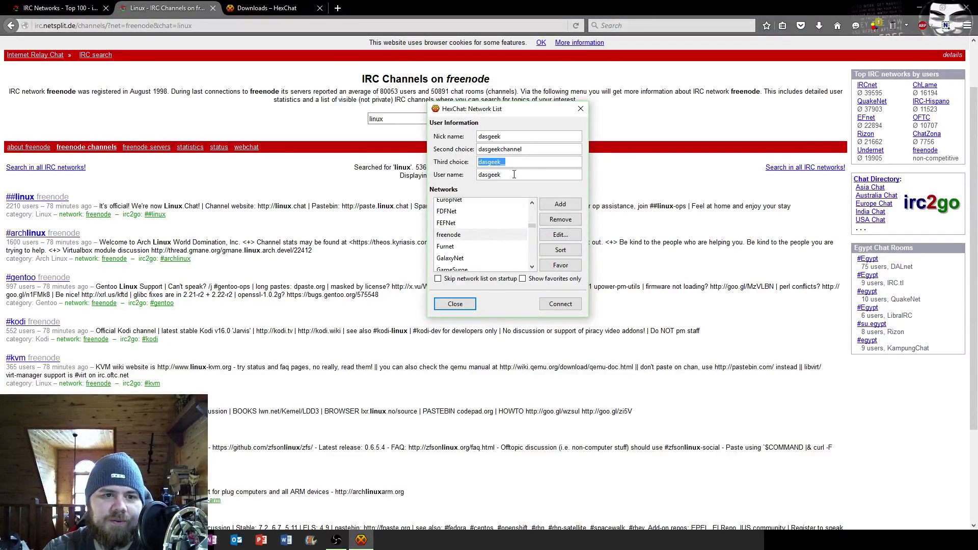
Set the third choice nickname to daschannel.
key(End)
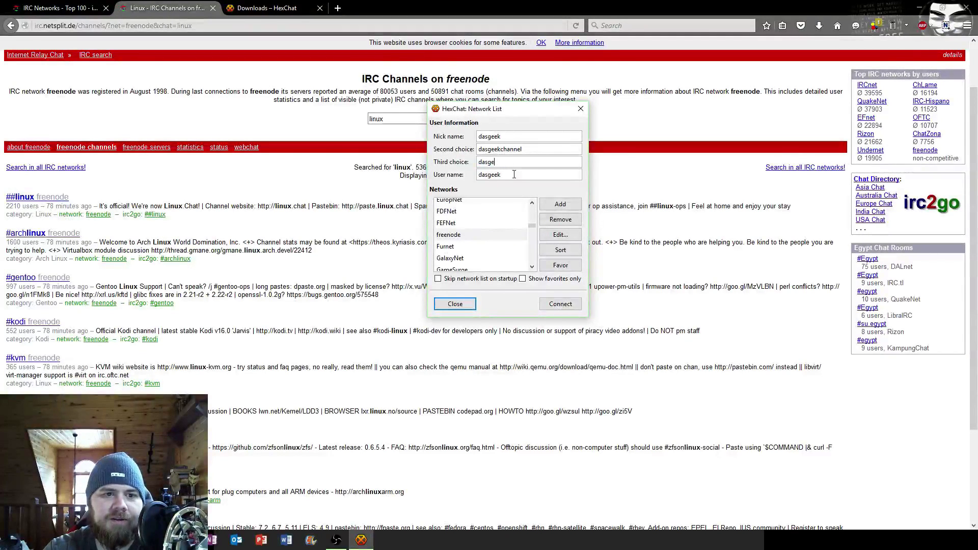
key(BackSpace)
key(BackSpace)
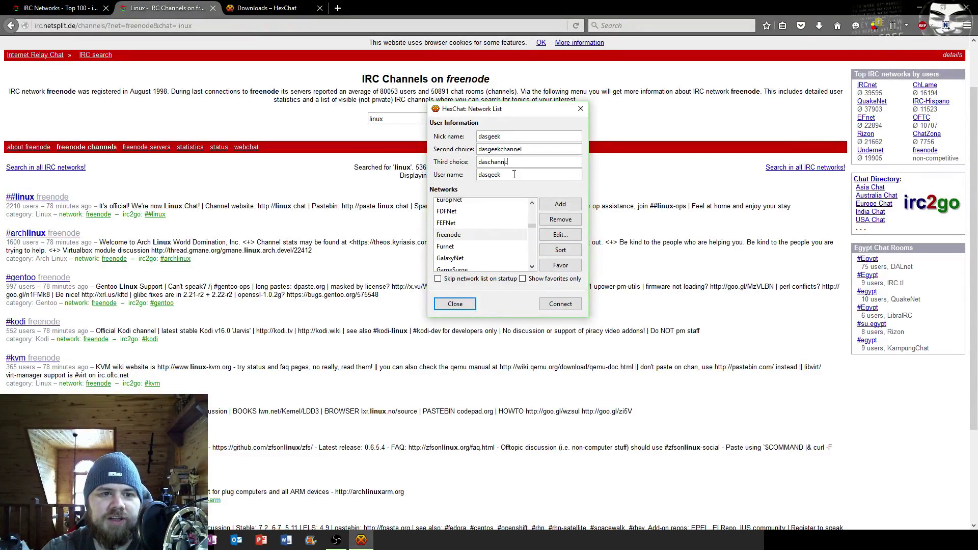
key(Tab)
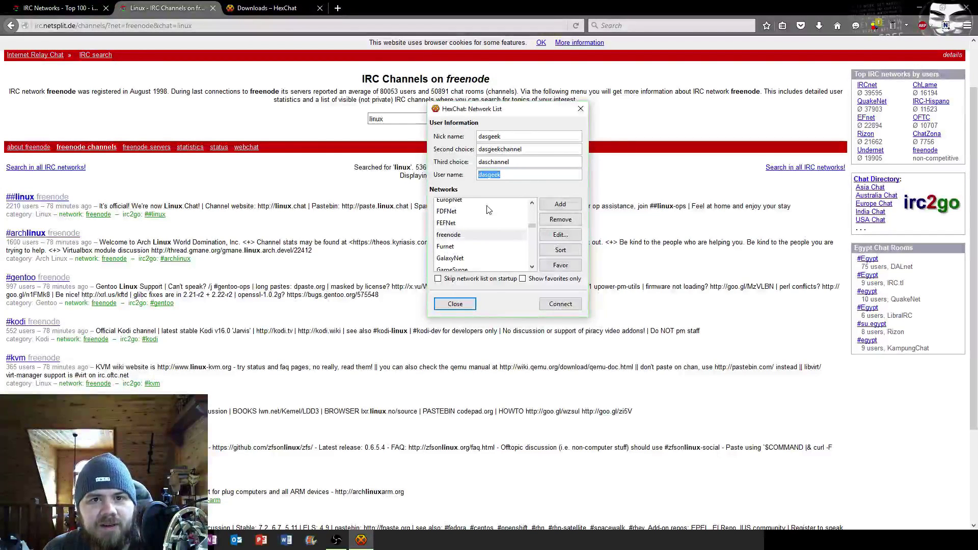
Mark the freenode network as a favourite and connect to it.
click(457, 235)
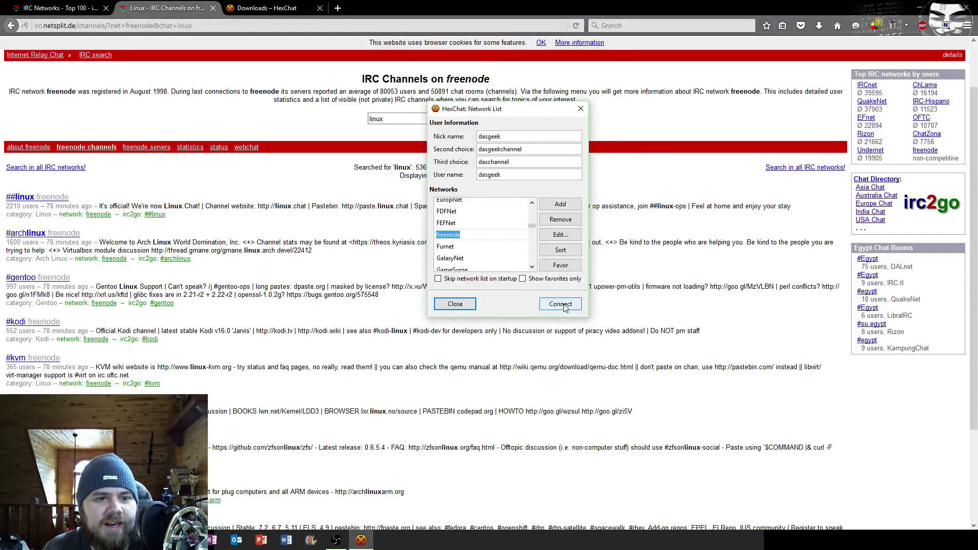
click(558, 270)
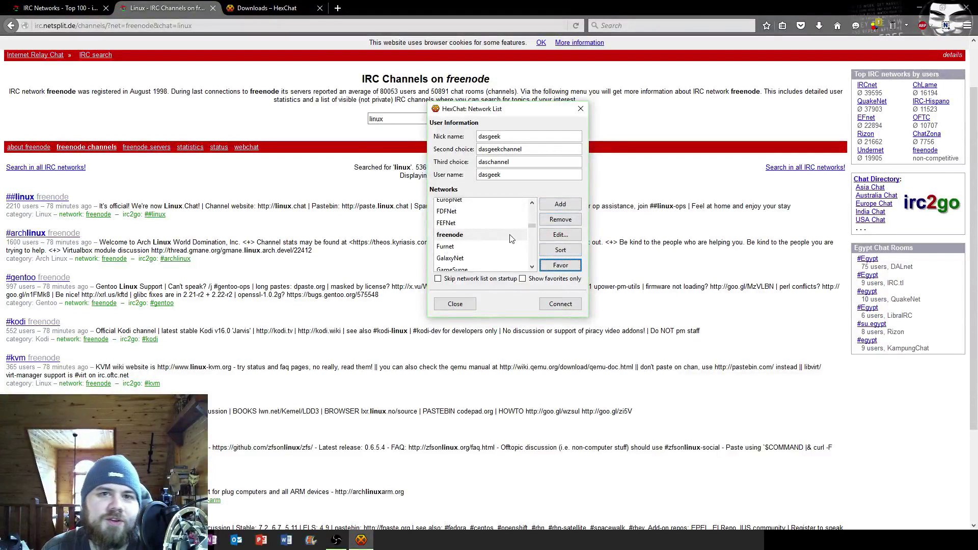
click(557, 305)
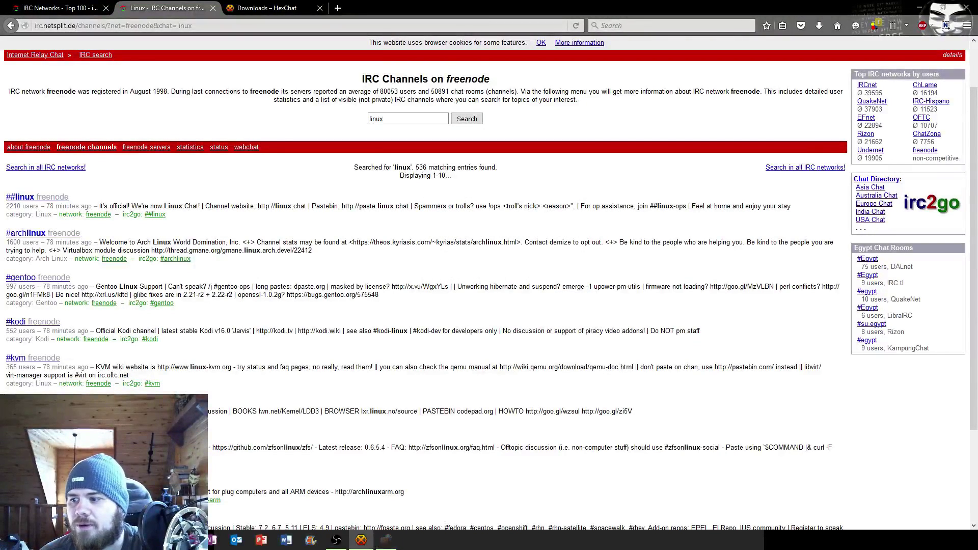
Bring HexChat's freenode window to the front, reposition it and maximize it.
click(360, 539)
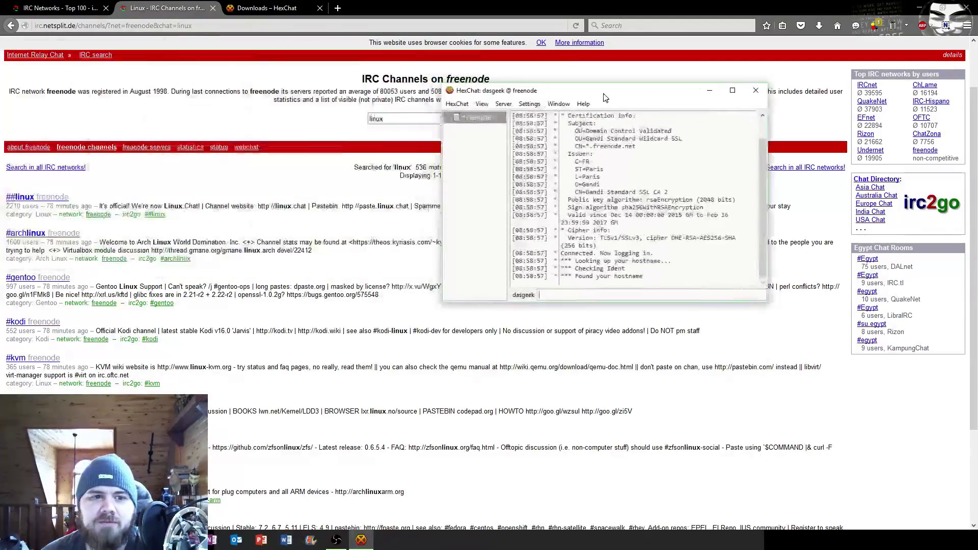
drag(591, 89, 516, 72)
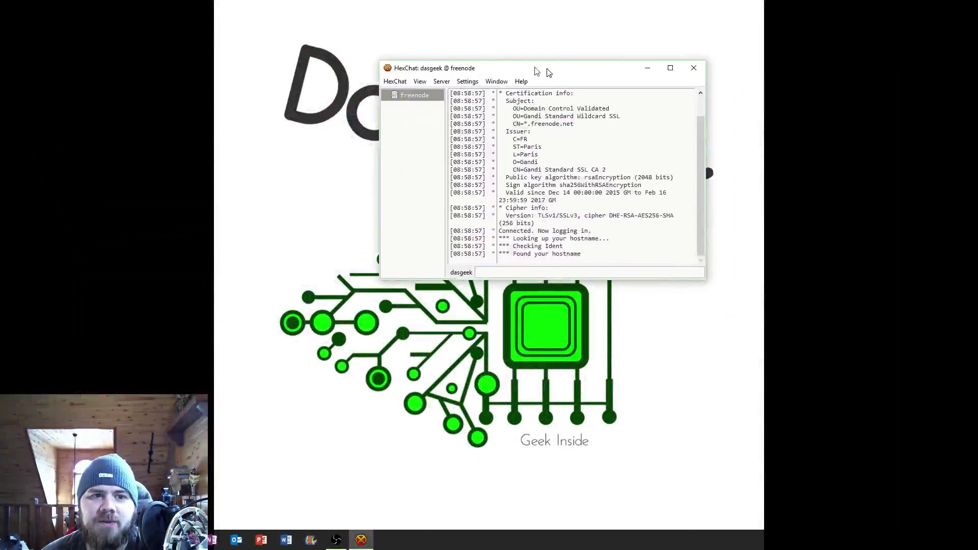
click(636, 64)
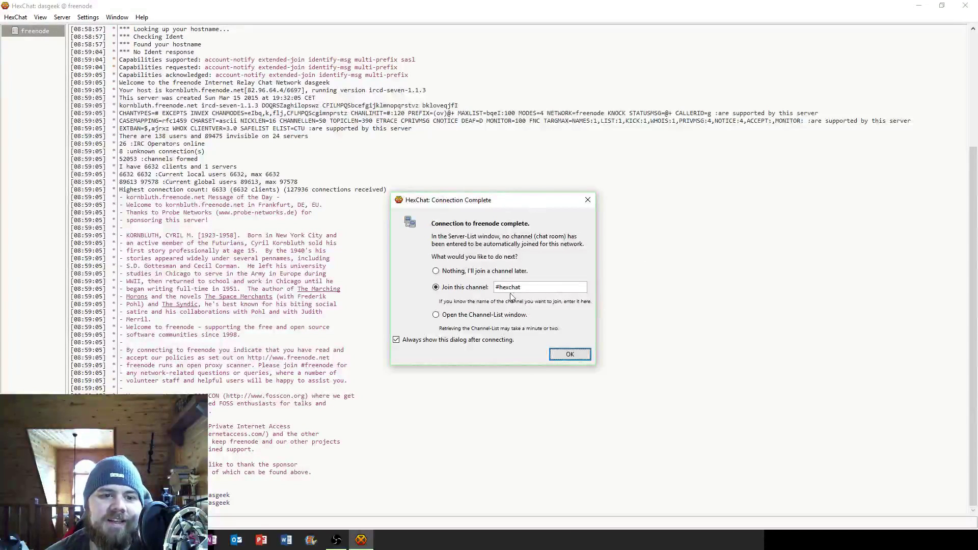
Choose to open the channel list for the freenode connection and browse its channels.
click(436, 314)
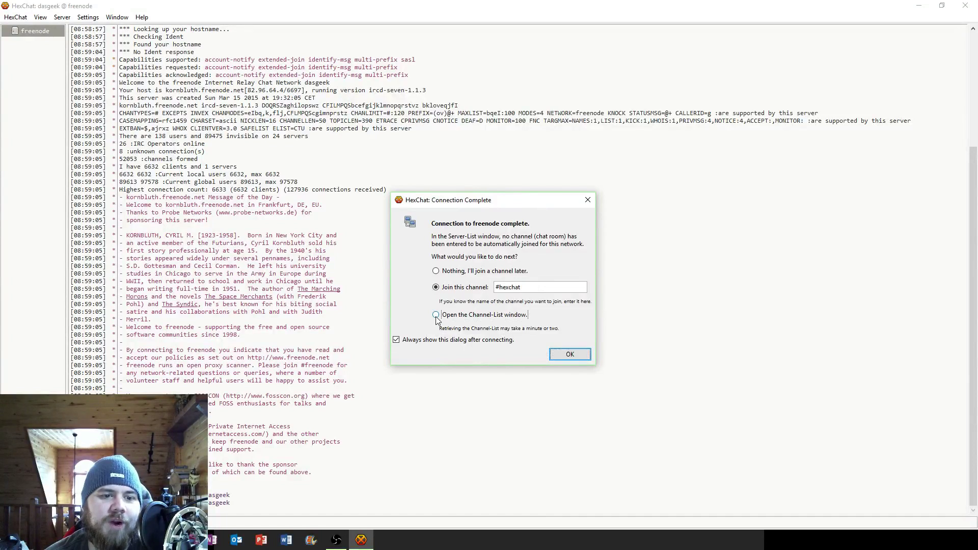
click(575, 355)
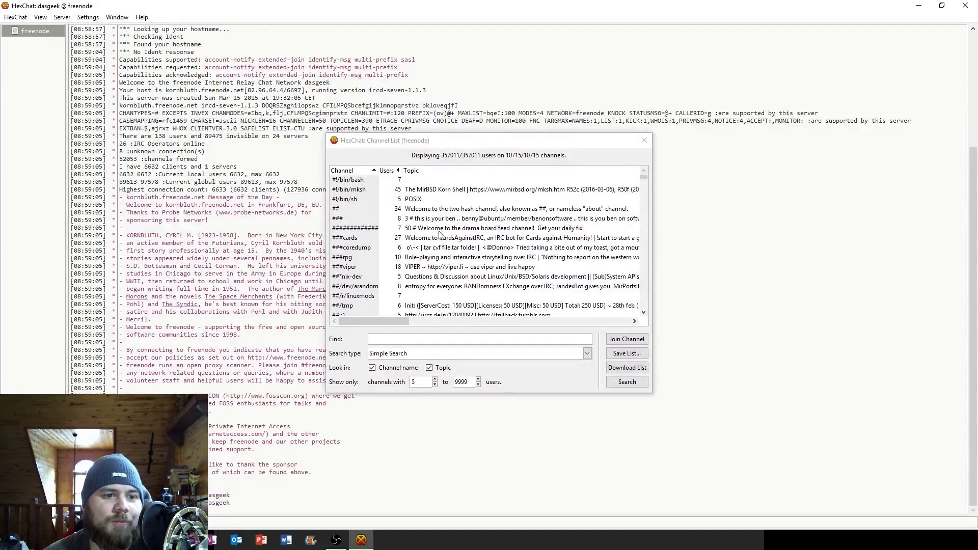
scroll(390, 227, down, 8)
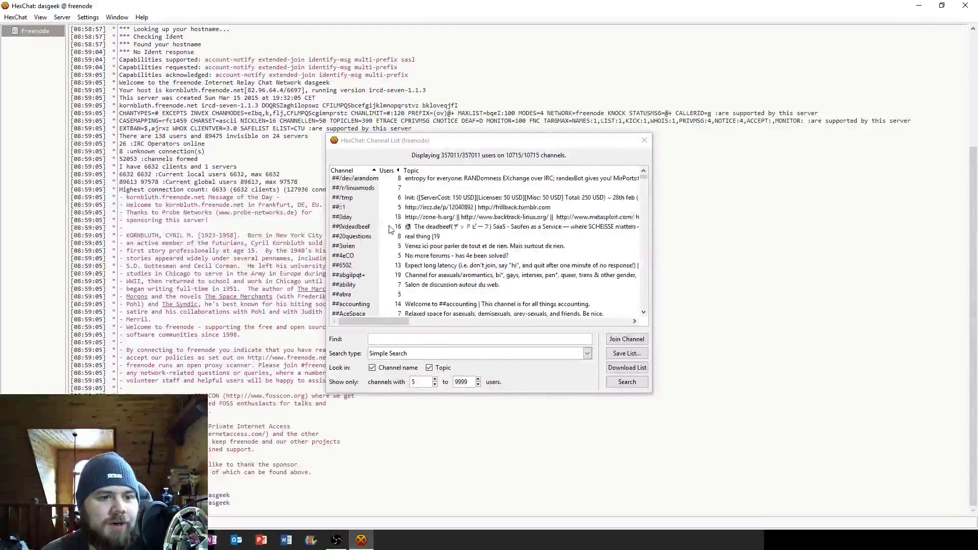
scroll(392, 229, down, 10)
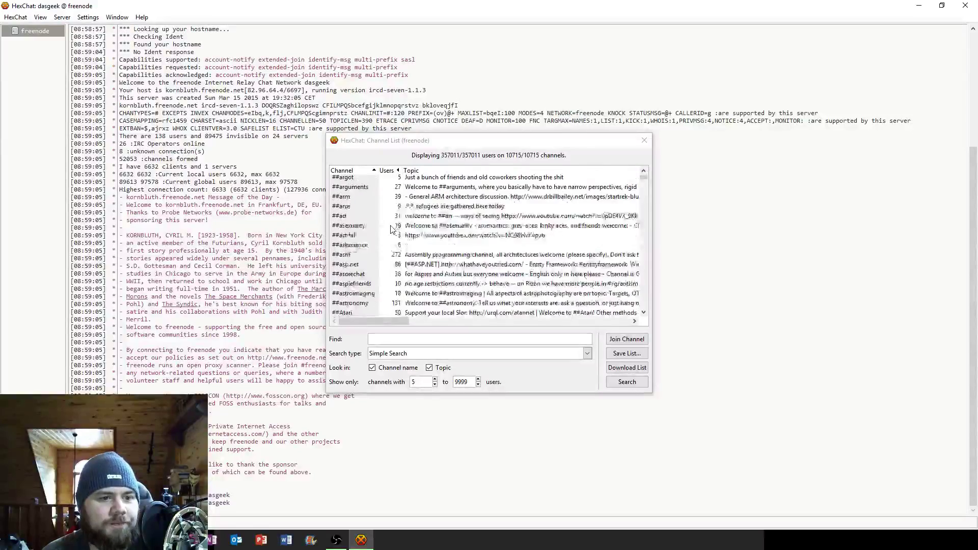
Search the channel list for linux and sort the matching channels by number of users, largest first.
click(390, 340)
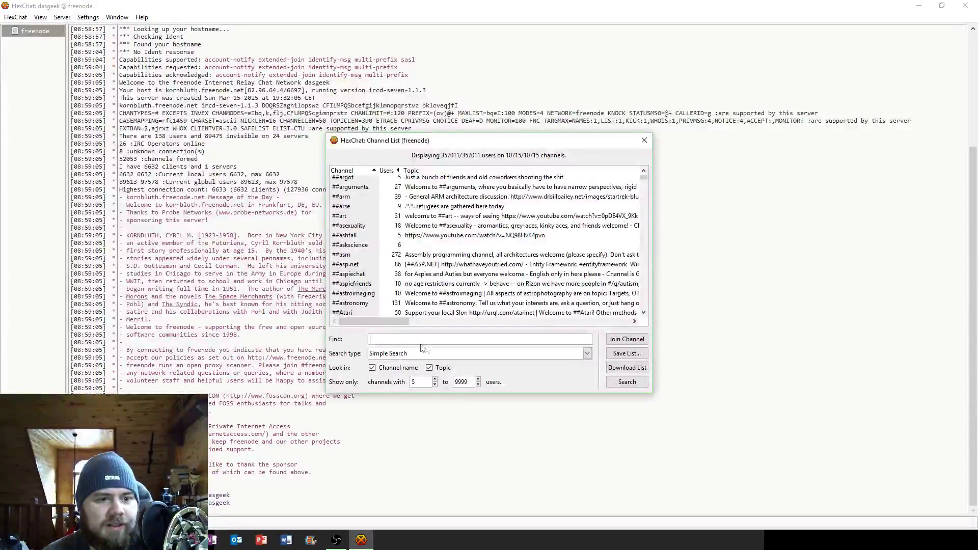
text(linux)
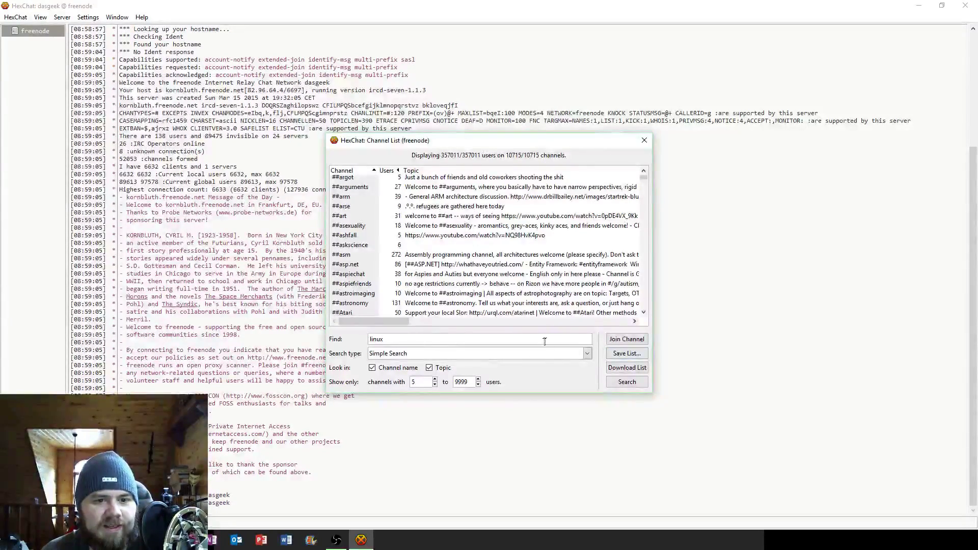
click(620, 384)
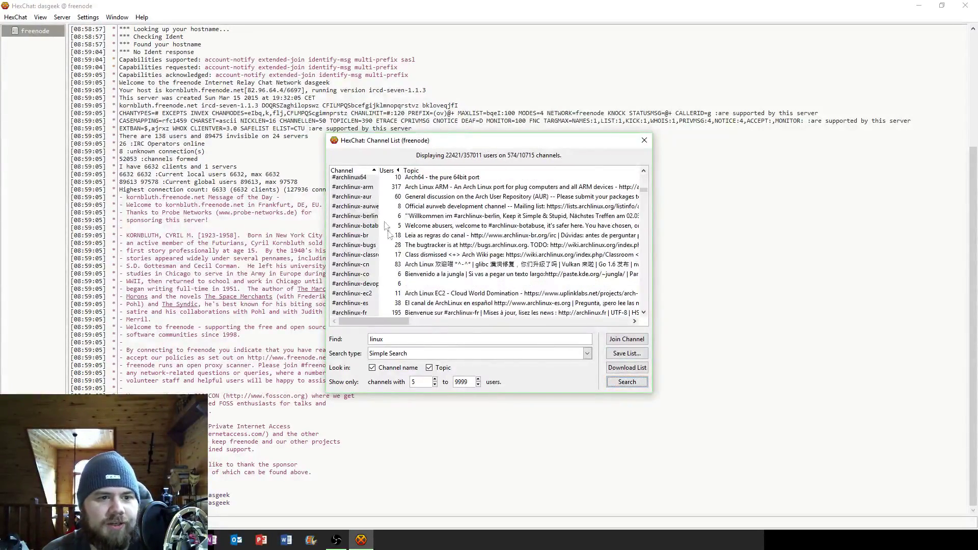
click(388, 171)
click(390, 172)
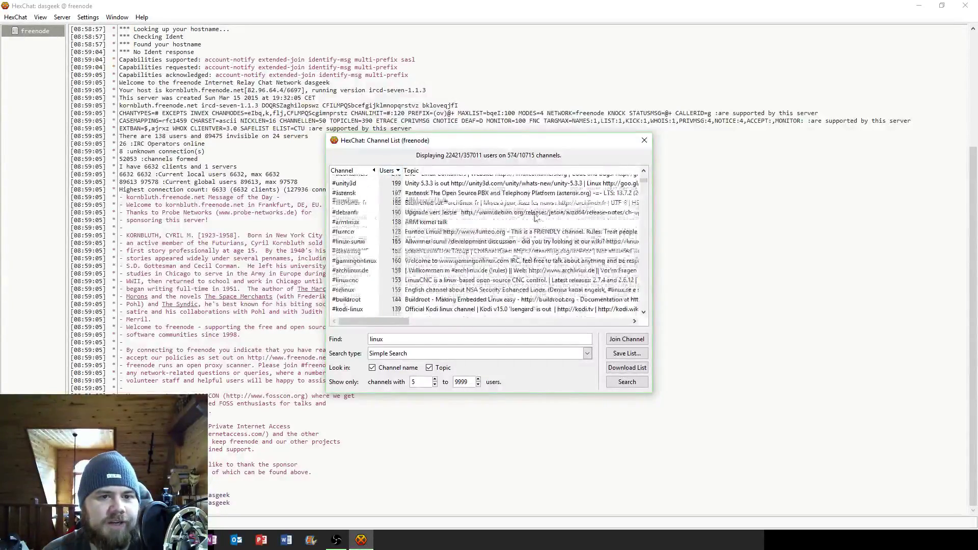
Join the ##linux channel from the search results and close the channel list.
scroll(555, 212, up, 1)
click(349, 179)
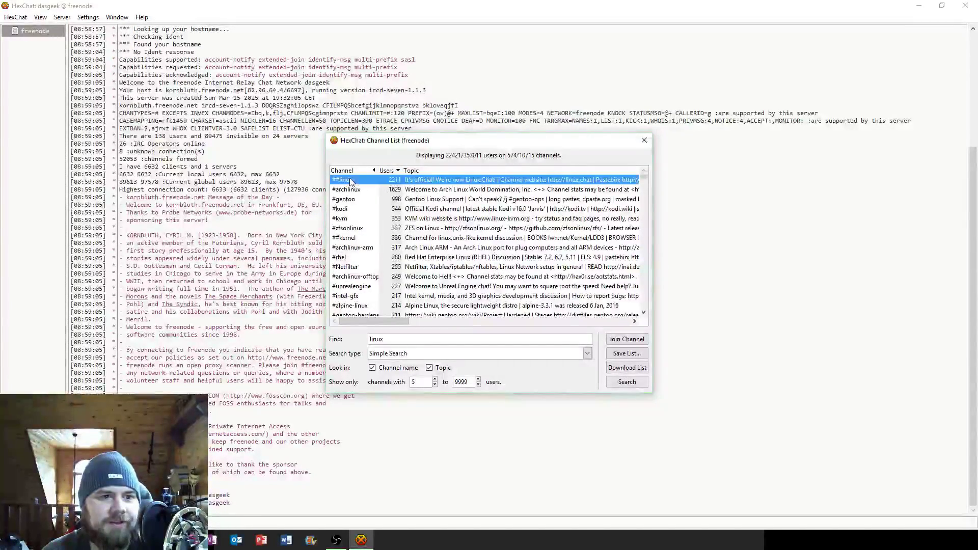
click(627, 339)
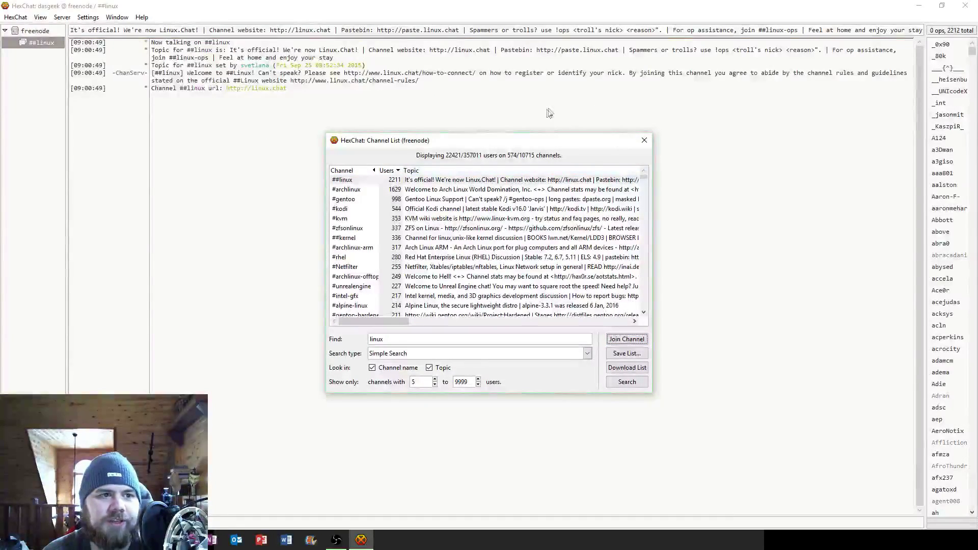
click(645, 140)
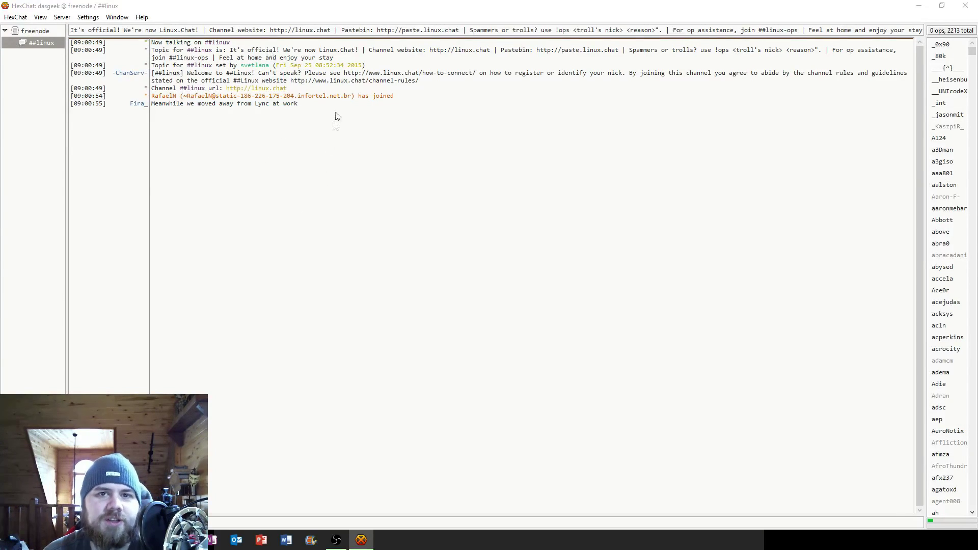
Reopen the server's list of channels, move its window over the chat, and join the #archlinux channel.
click(93, 18)
mouse_move(60, 19)
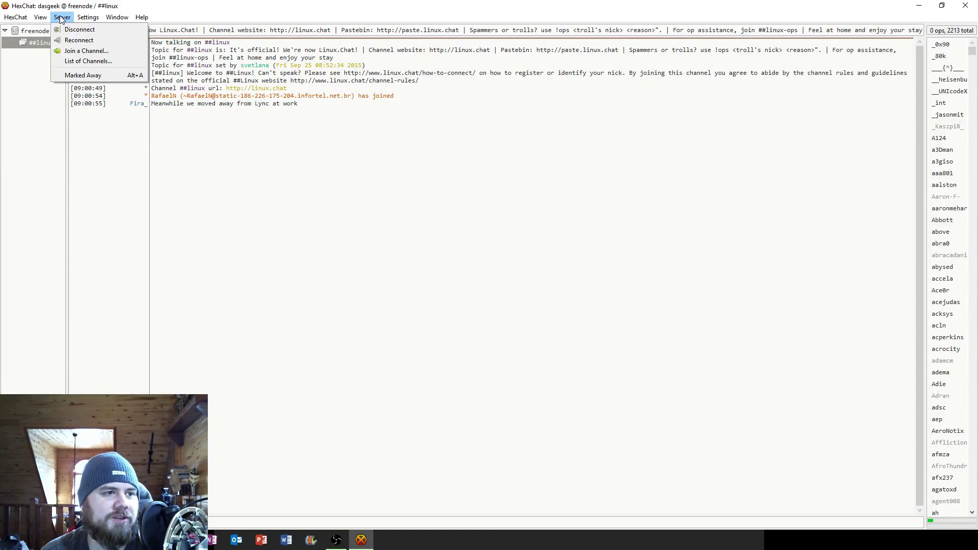
click(85, 62)
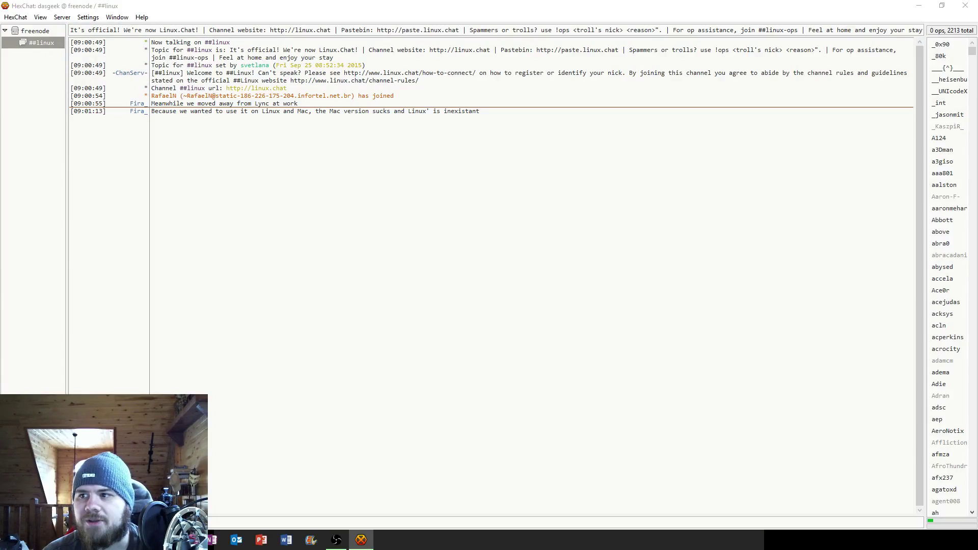
drag(20, 93, 458, 115)
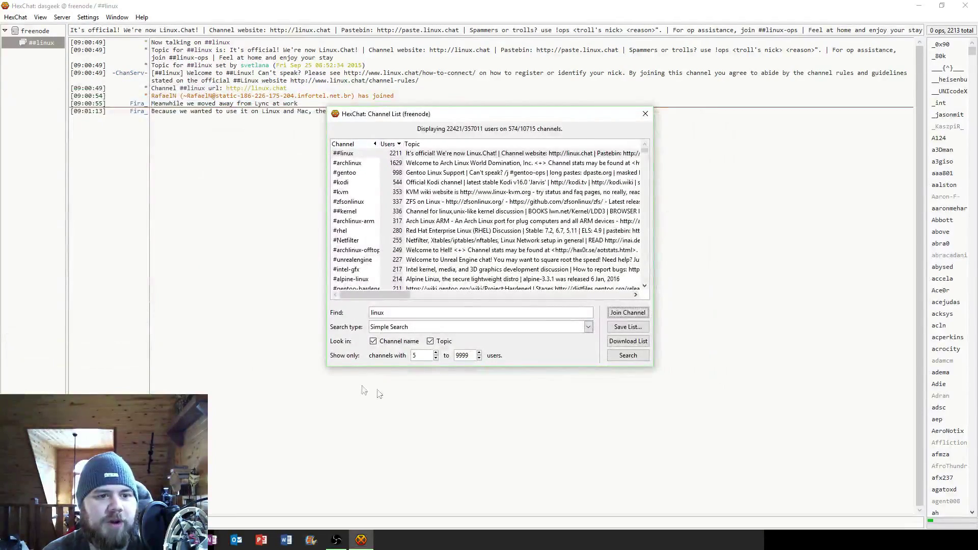
click(351, 165)
click(628, 312)
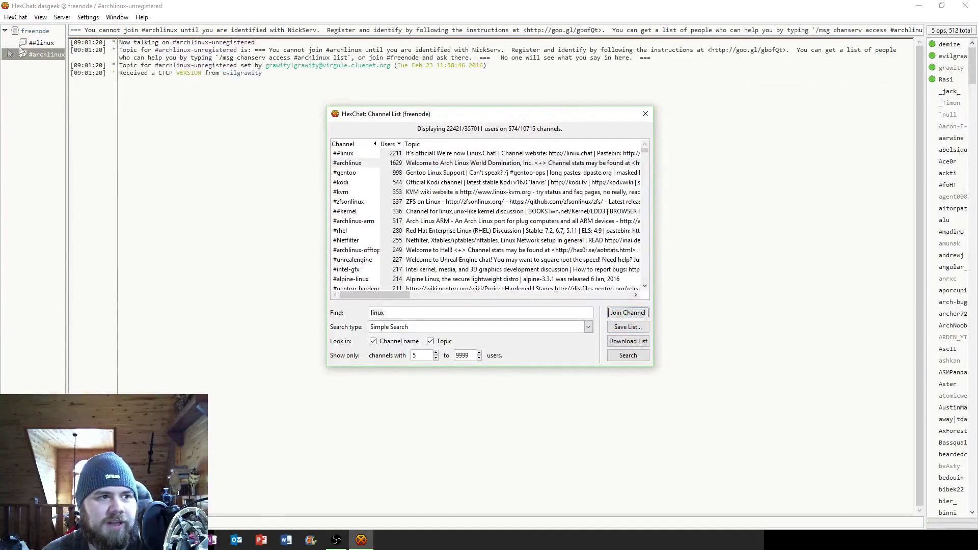
Close the channel list and switch between the ##linux and #archlinux conversations, ending on ##linux.
click(41, 45)
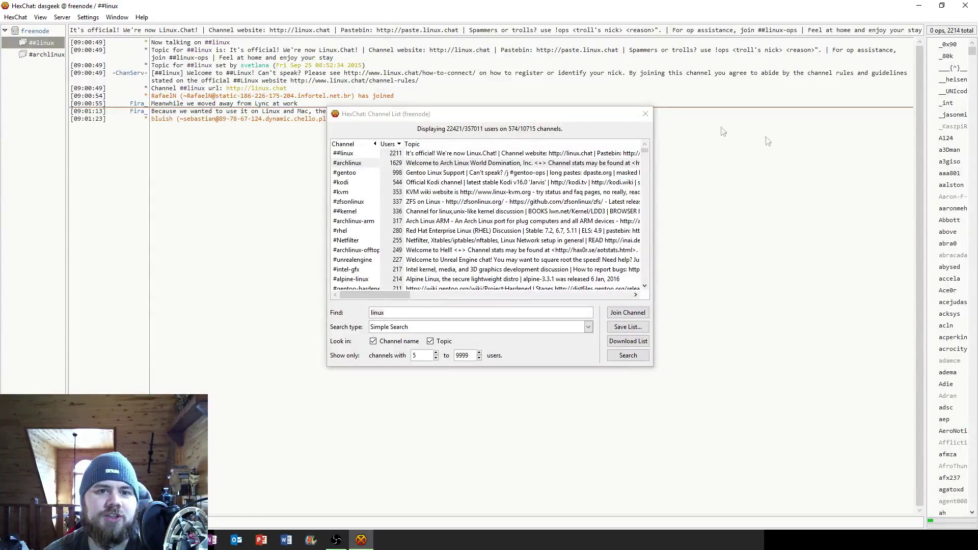
click(645, 114)
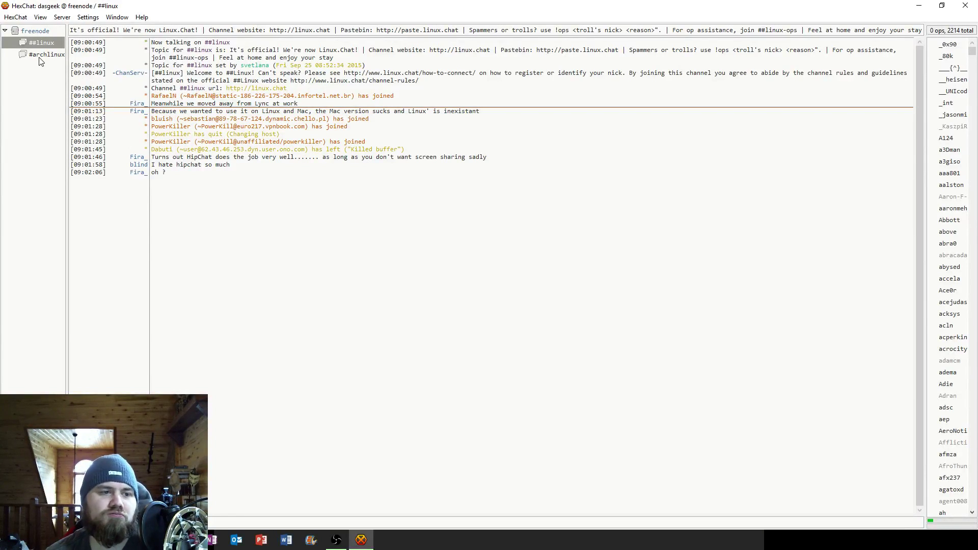
click(43, 55)
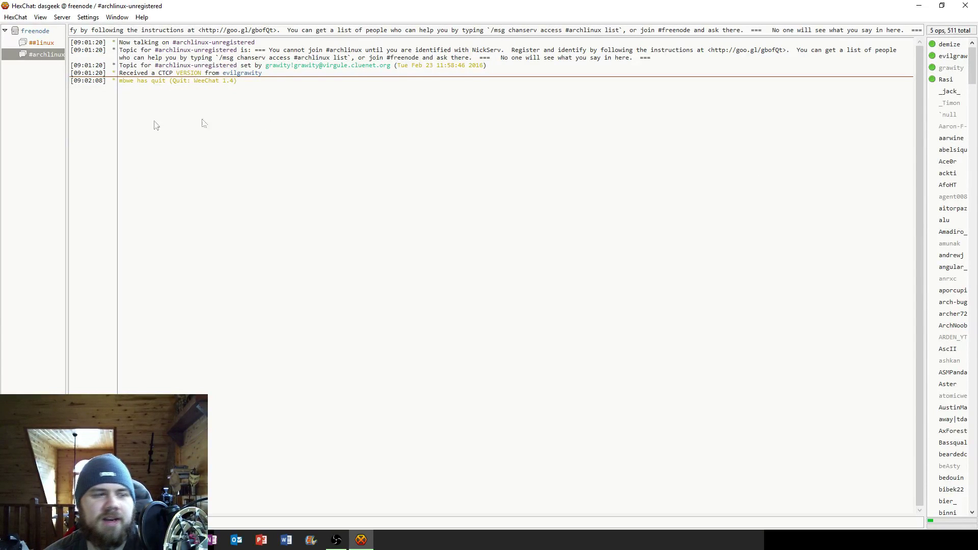
click(39, 43)
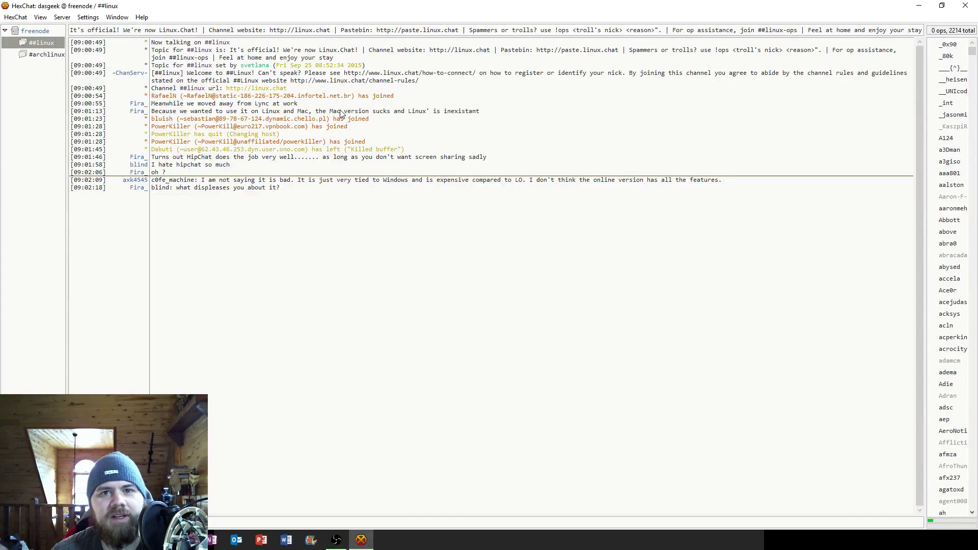
Detach the ##linux channel into its own window and place it over the upper right part of the main window.
right_click(31, 42)
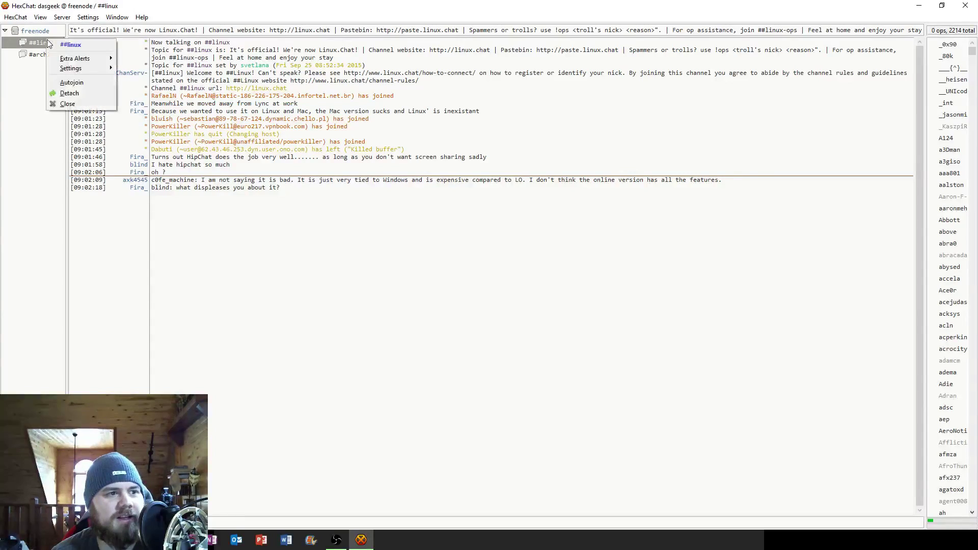
click(72, 100)
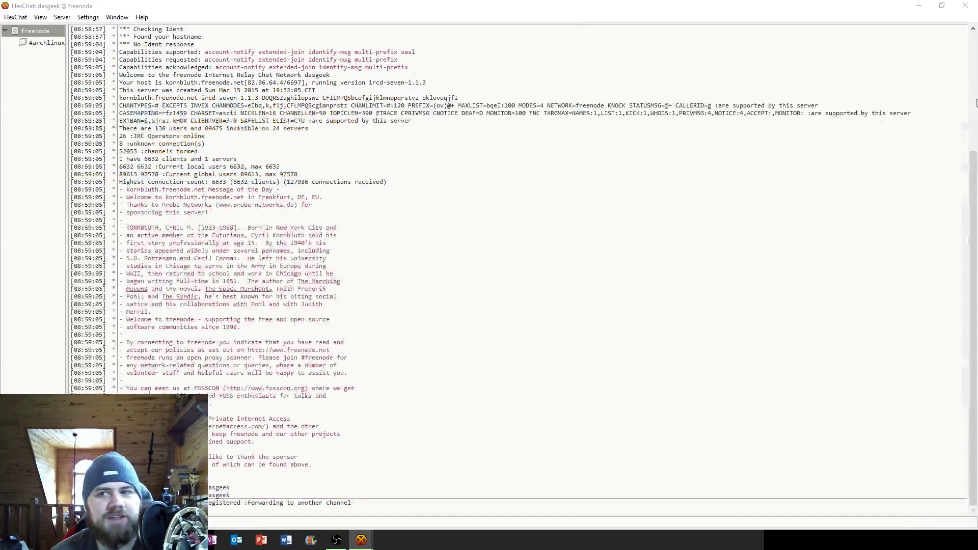
drag(153, 137, 756, 36)
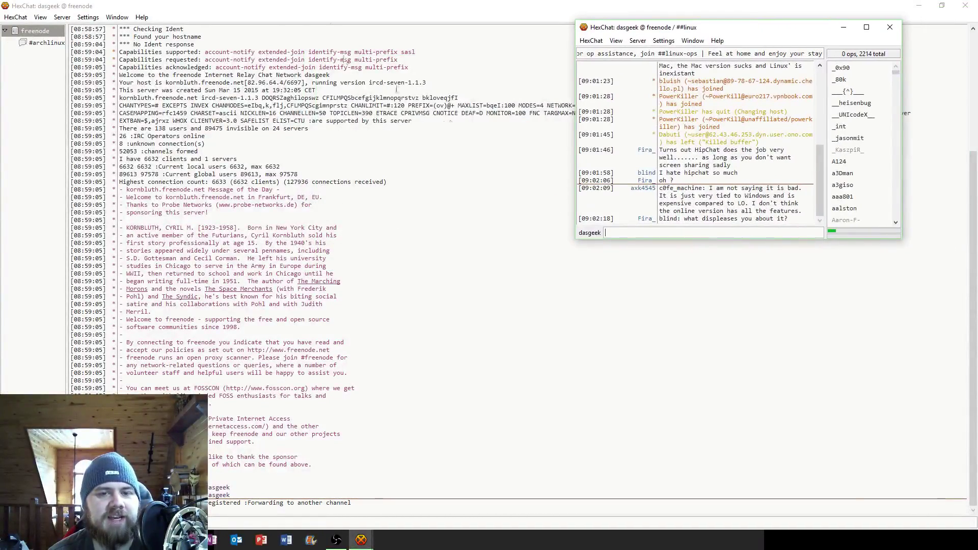